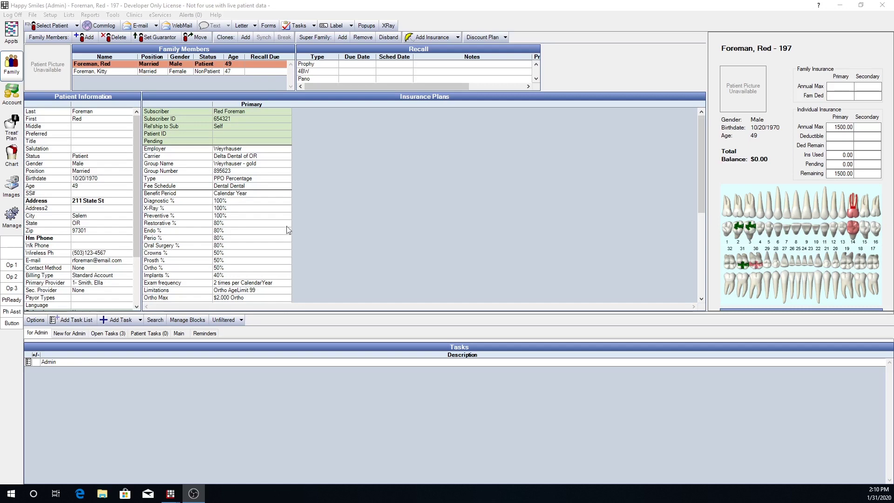
Open the Delta Dental of OR plan and keep PPO Percentage with the Dental Dental fee schedule.
double_click(282, 172)
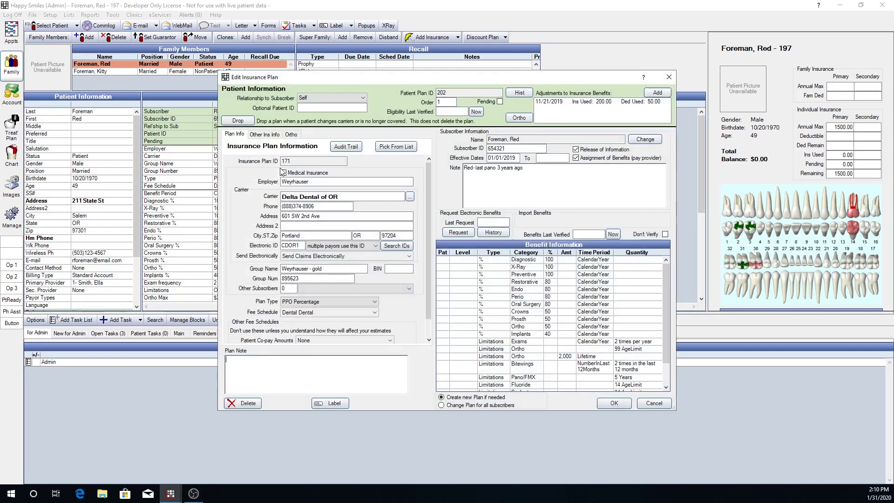
left_click_drag(343, 196, 276, 194)
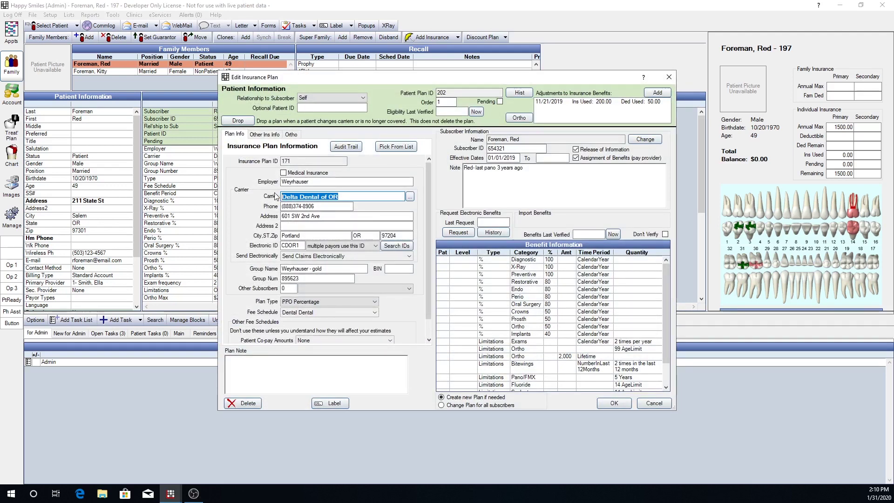
left_click(376, 302)
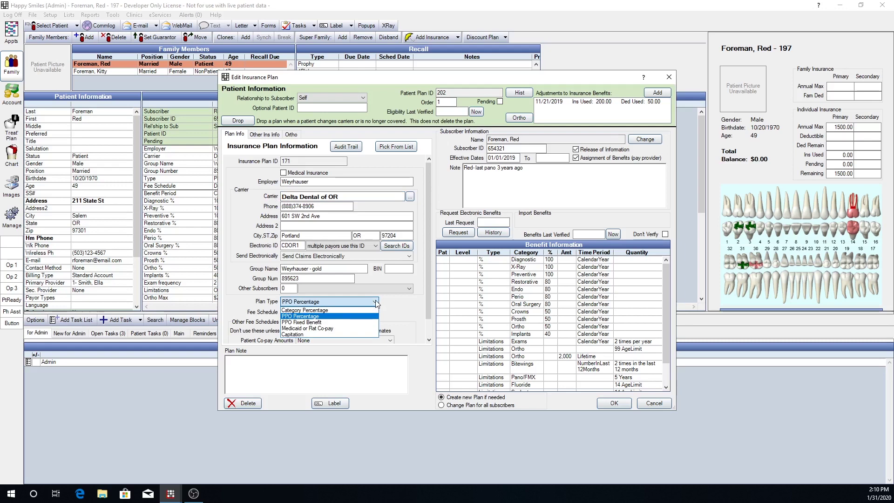
left_click(375, 301)
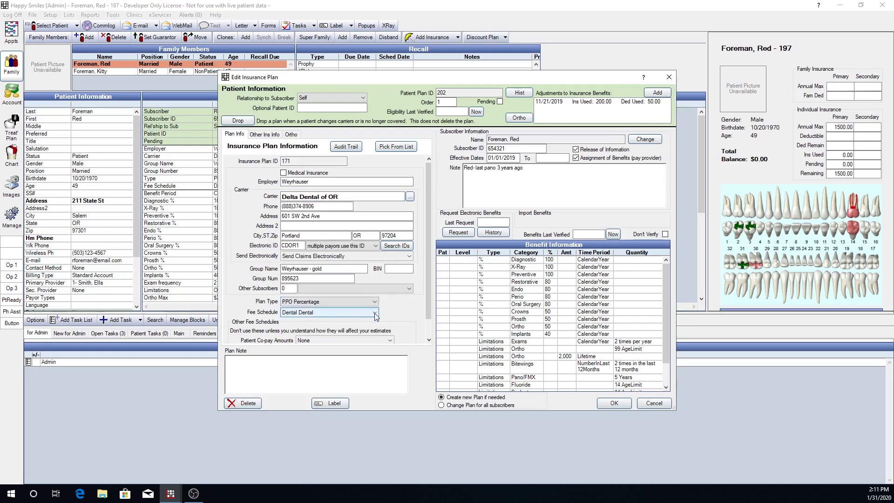
left_click(376, 313)
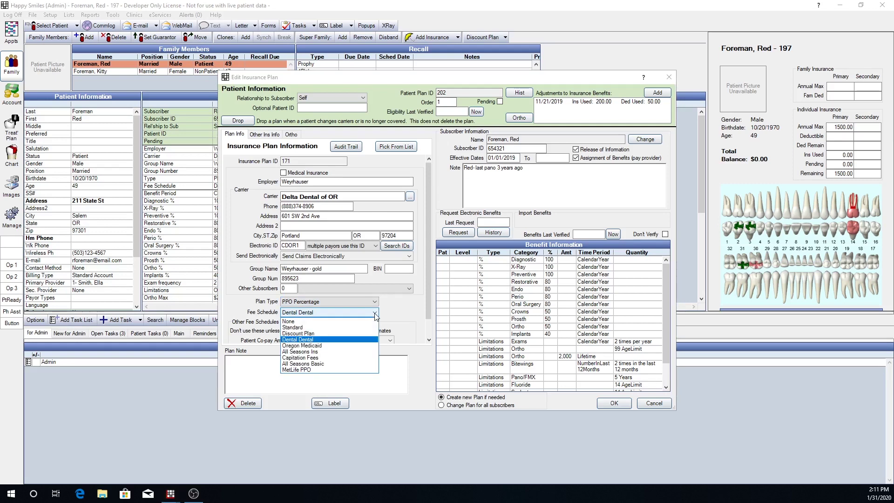
left_click(312, 341)
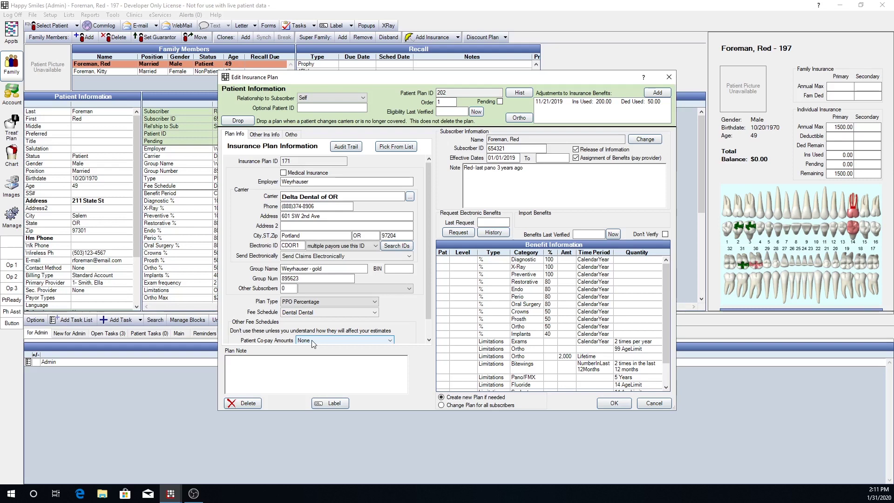
Review the Other Ins Info settings, including the Don't Substitute Codes checkbox.
left_click(266, 136)
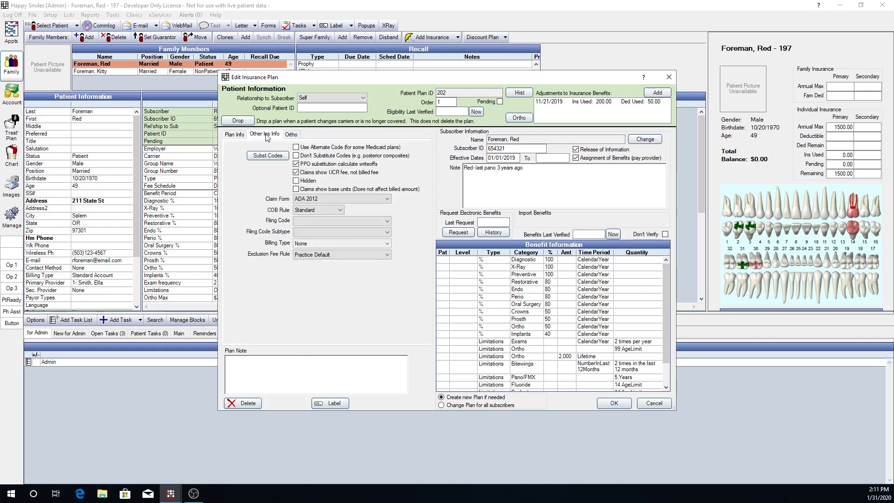
left_click(296, 156)
In the substitution code list, keep D2391's SubstOnlyIf condition at Always.
left_click(268, 155)
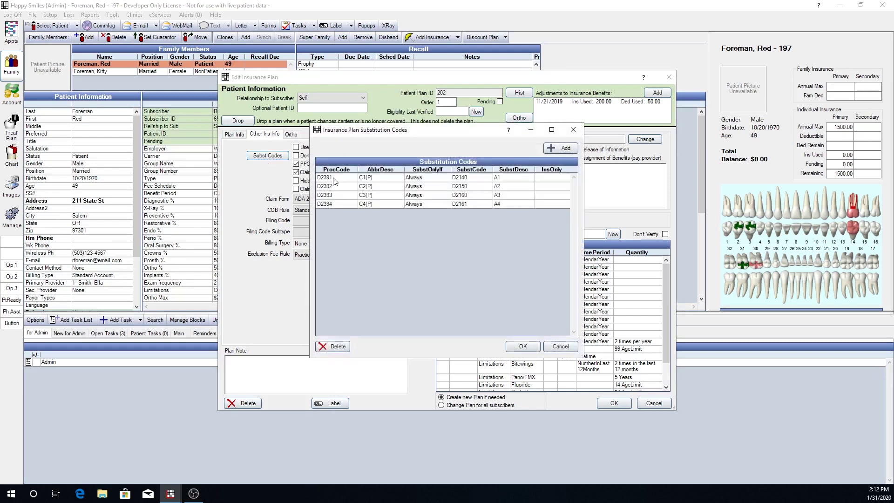
left_click(333, 177)
left_click(472, 177)
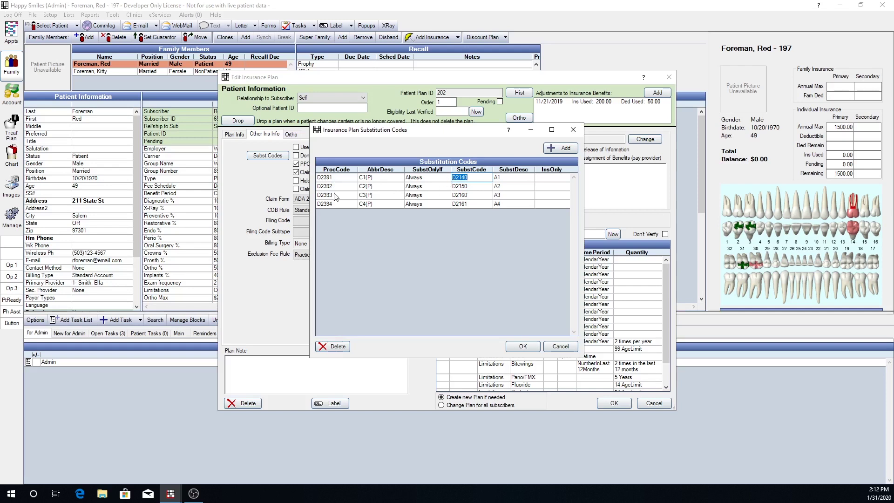
left_click(440, 178)
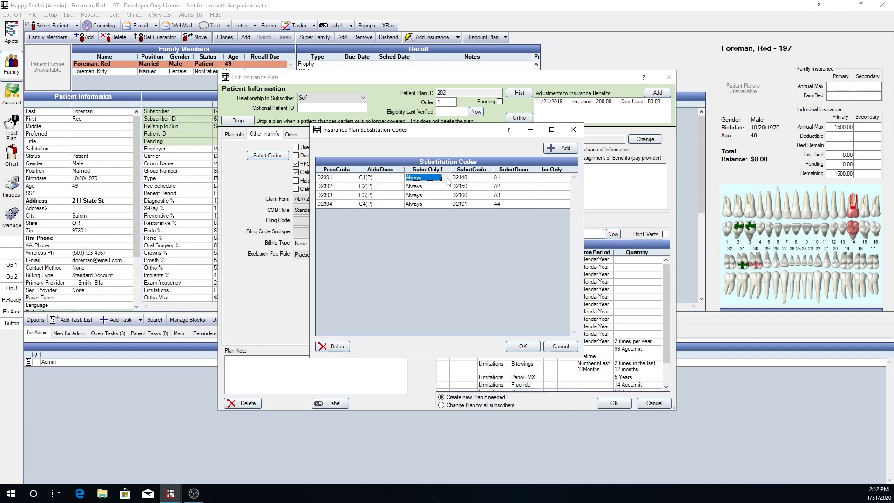
left_click(447, 178)
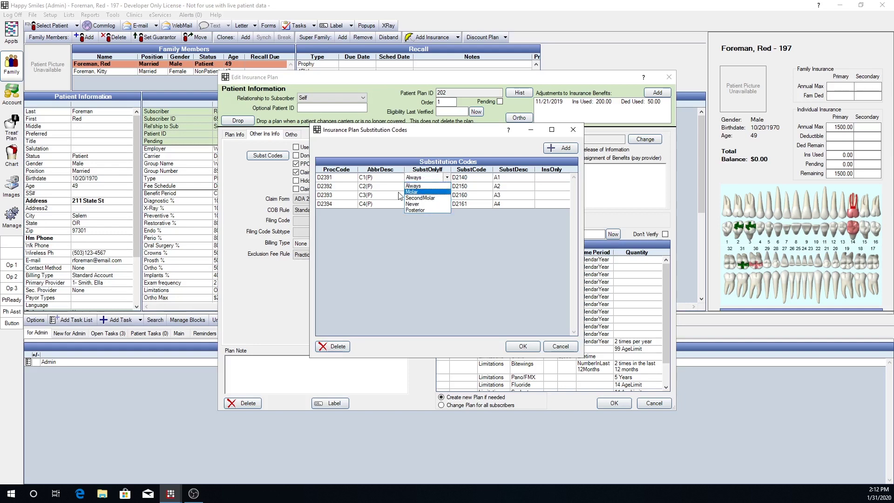
key("Up")
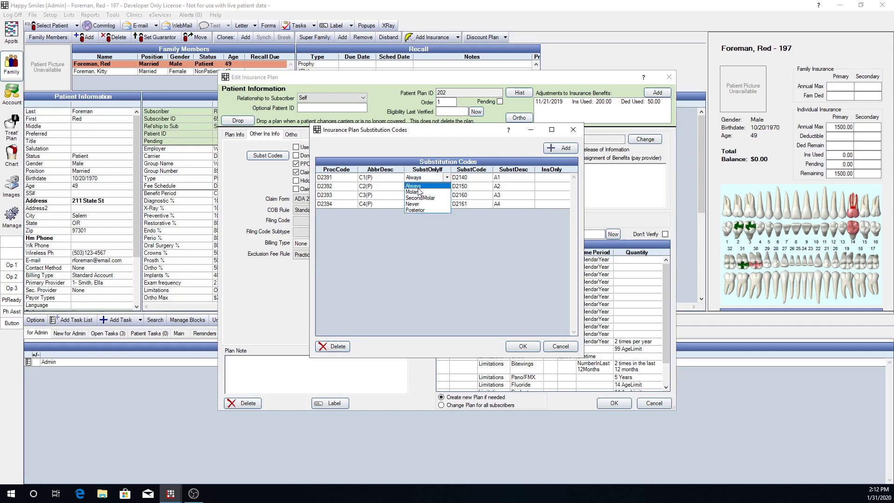
key("Return")
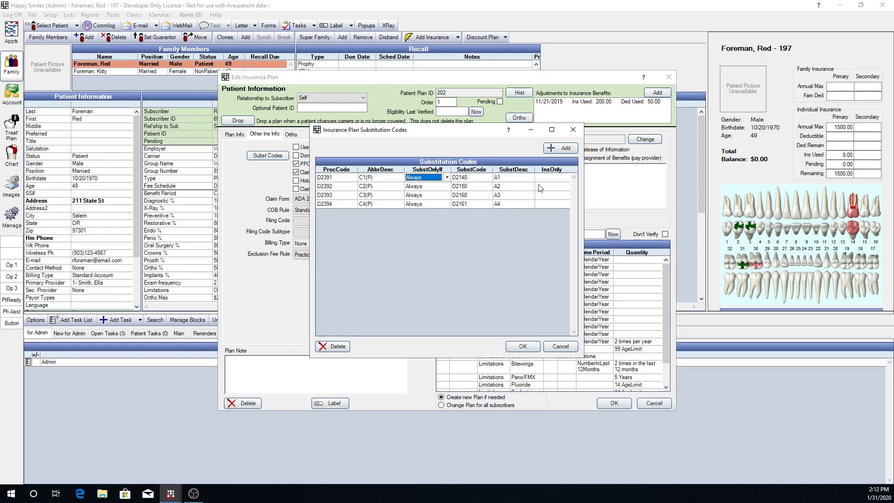
Add a D2740 substitution by D2791, limited to SecondMolar.
left_click(564, 148)
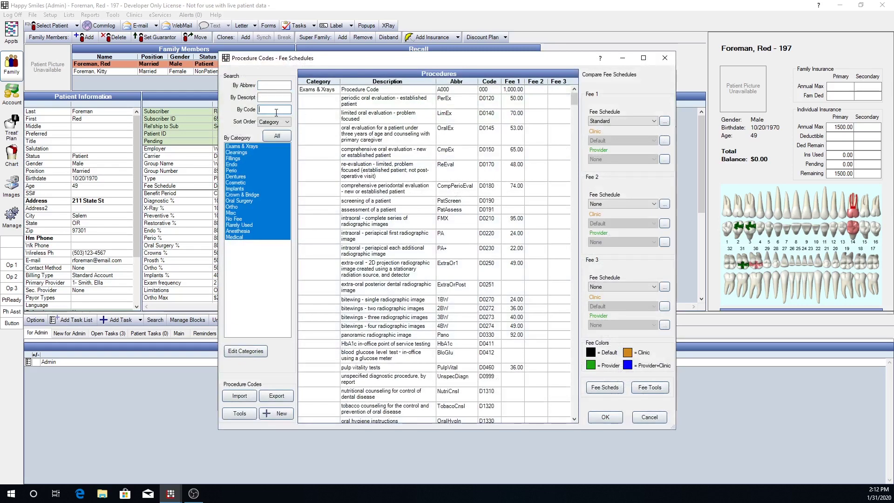
type("2740")
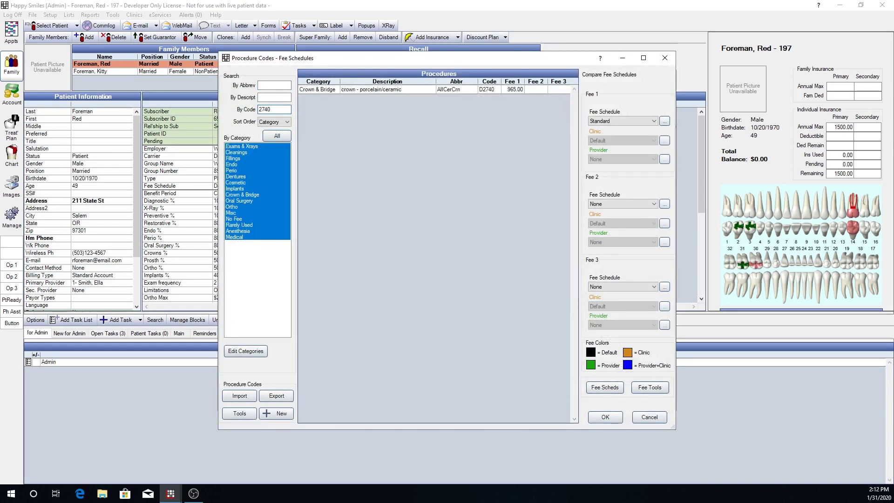
double_click(350, 89)
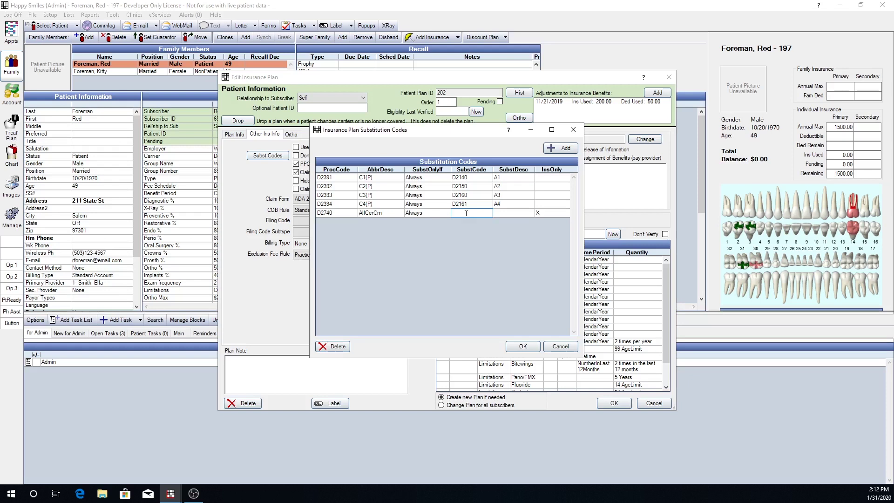
type("D2791")
key("Return")
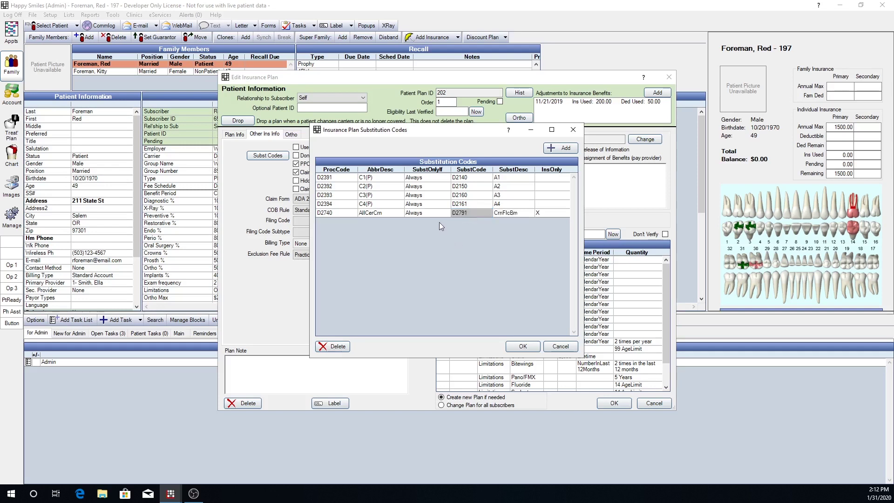
left_click(429, 213)
left_click(445, 214)
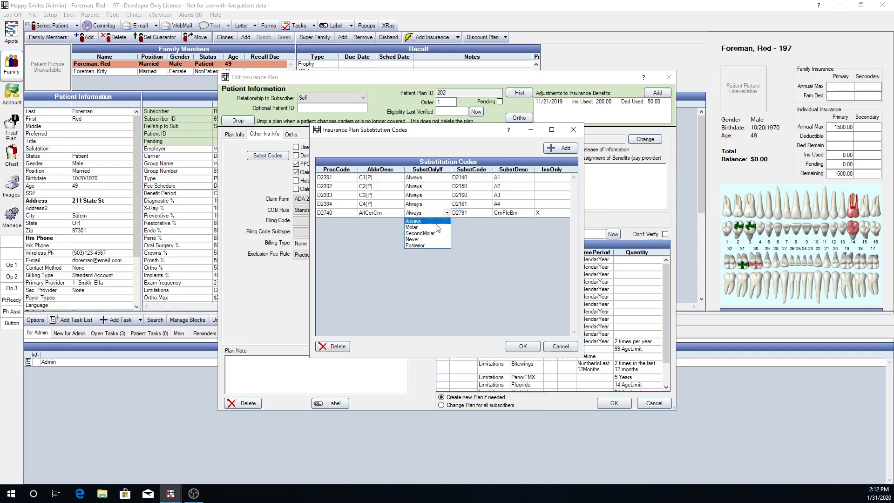
left_click(426, 233)
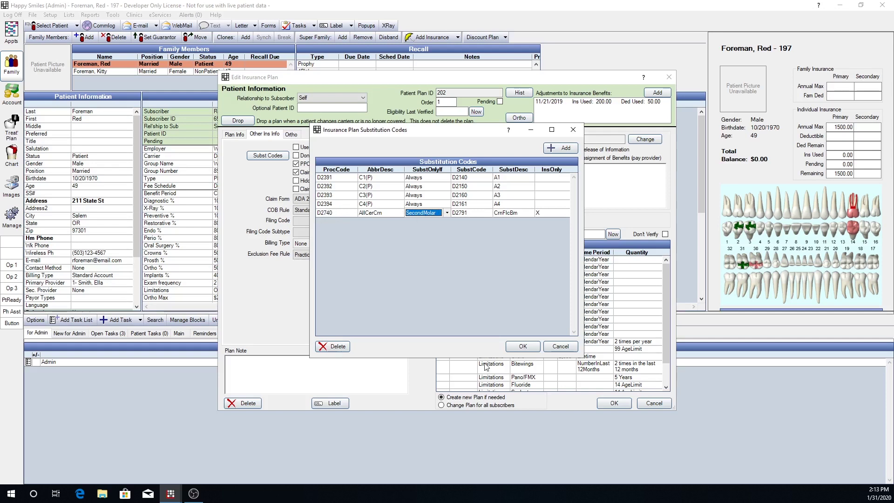
Save the substitution codes and plan, then start Update Fees on the treatment plan.
left_click(521, 348)
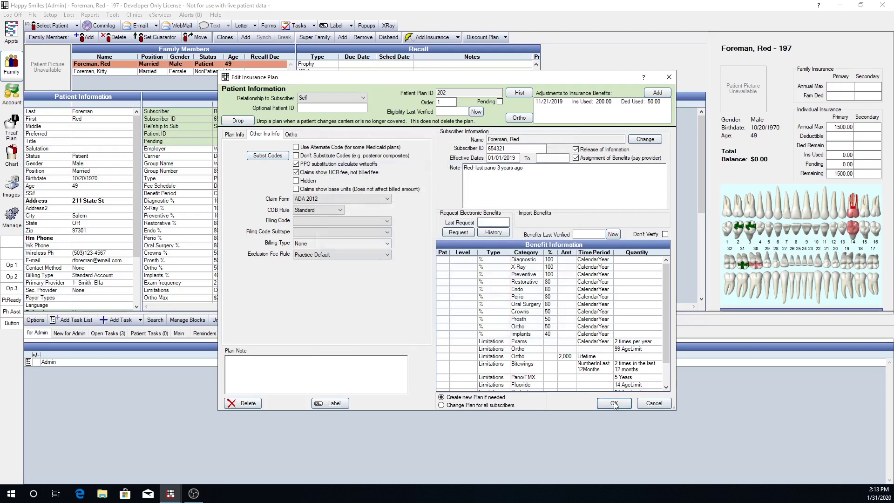
left_click(614, 403)
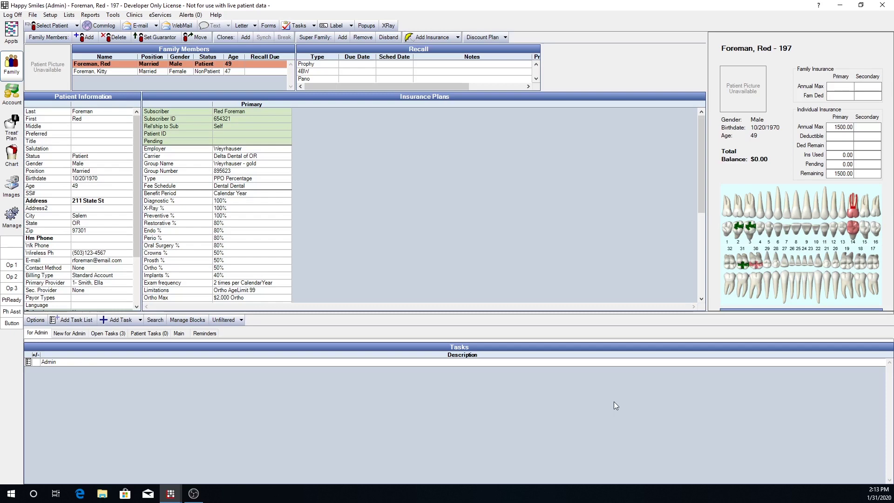
left_click(12, 130)
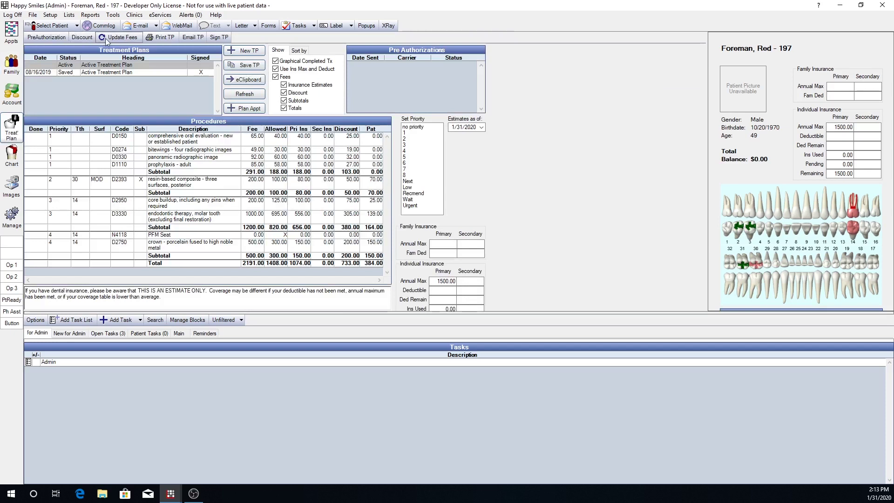
left_click(106, 38)
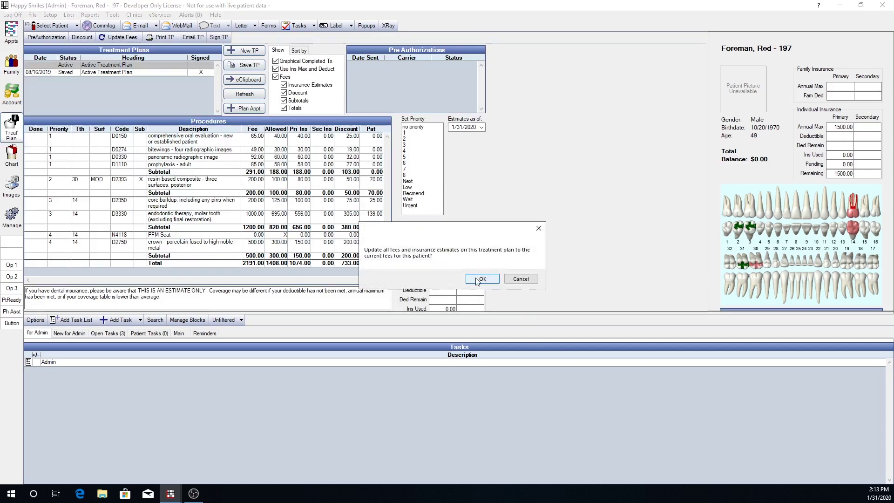
Confirm the fee and estimate update, then review the D0150, D0274, D0330 and D1110 fees.
left_click(483, 279)
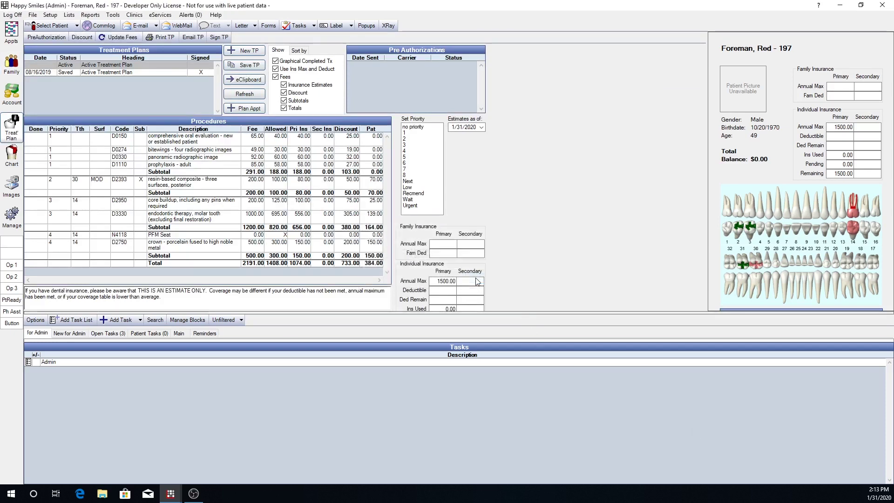
left_click(250, 139)
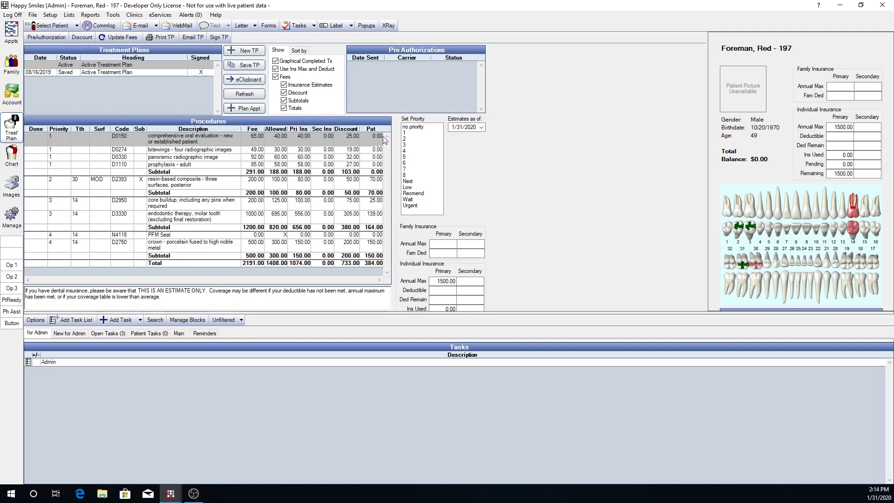
left_click(264, 152)
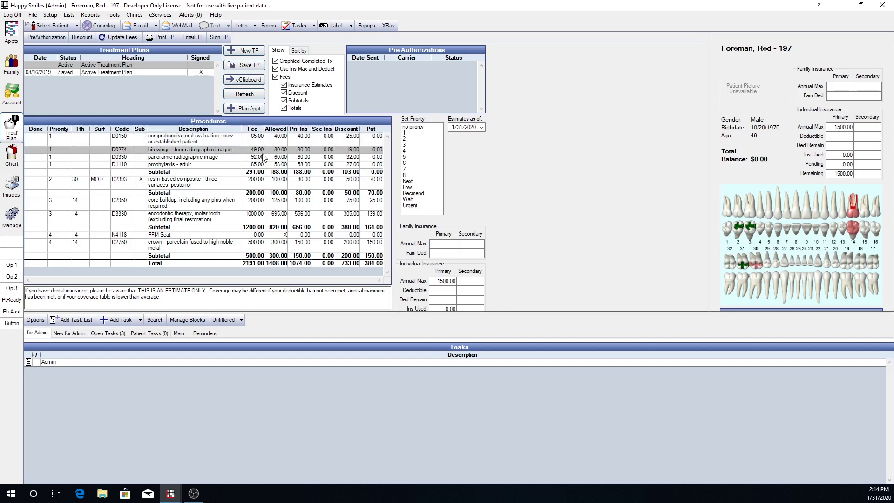
left_click(260, 157)
left_click(258, 165)
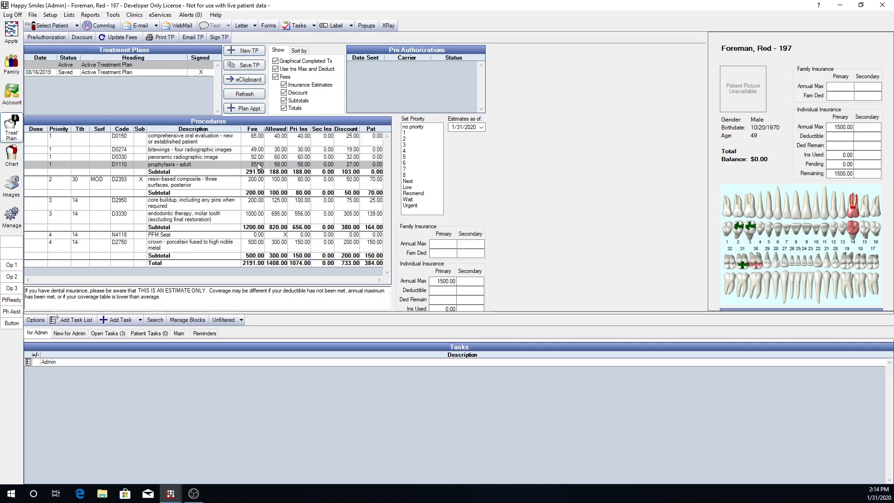
Check the D2393 filling fees, then reopen the Delta Dental of OR plan from Family.
left_click(257, 180)
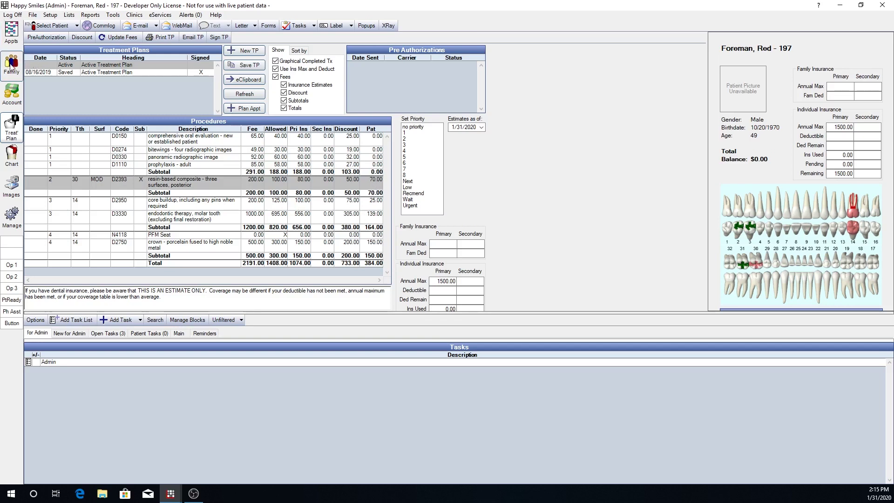
left_click(11, 66)
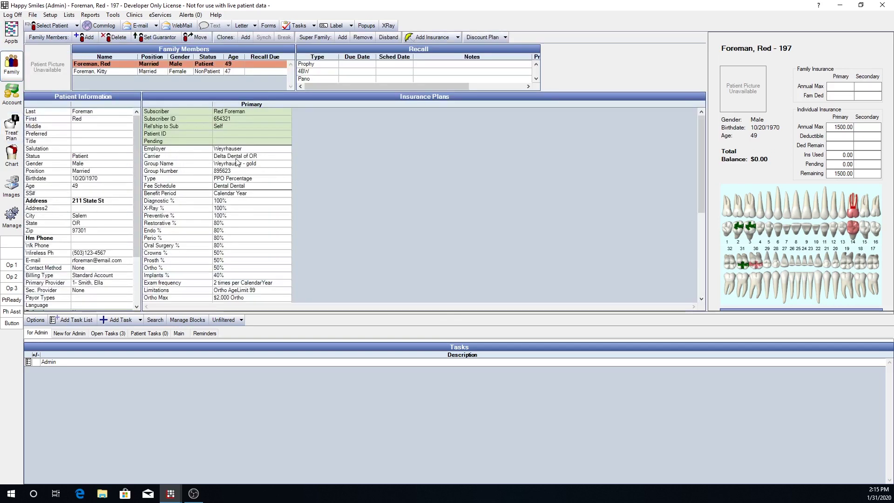
double_click(274, 162)
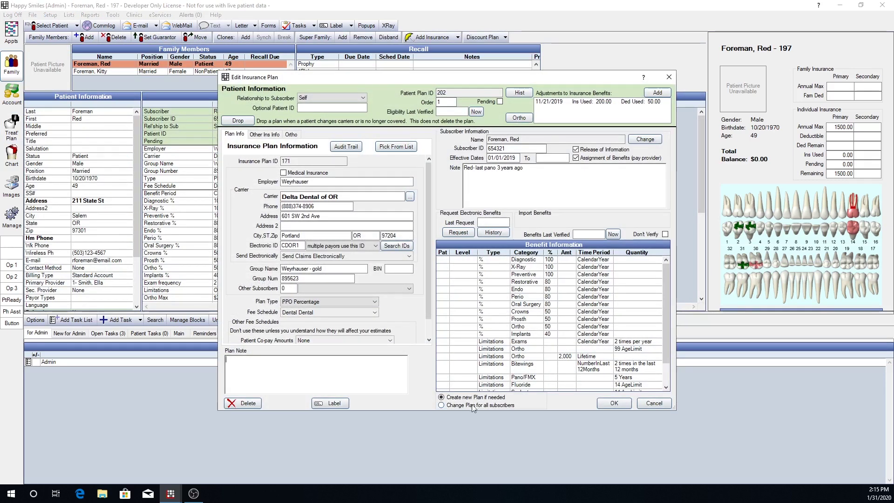
Set the plan type to Category Percentage with the Dental Dental fee schedule and save.
left_click(375, 302)
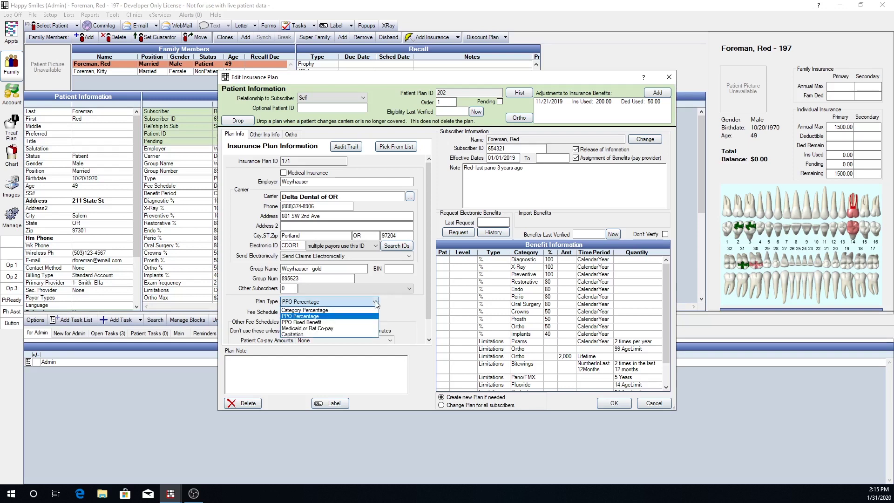
left_click(318, 311)
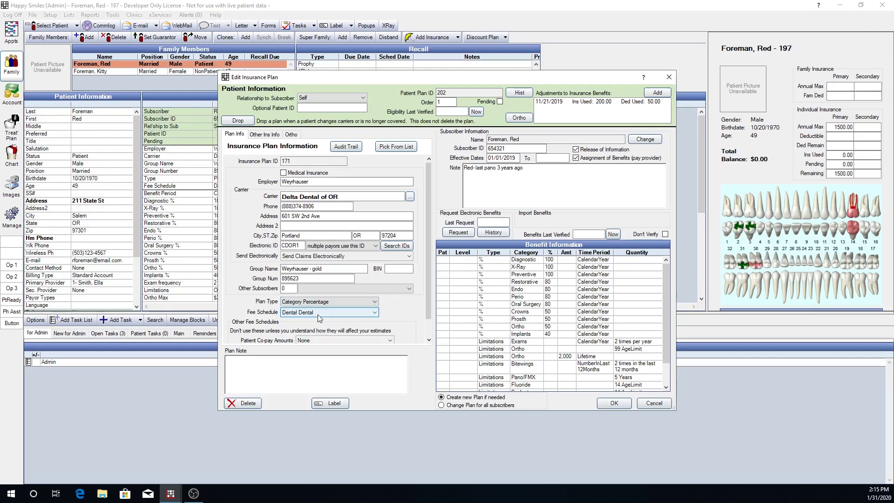
left_click(319, 314)
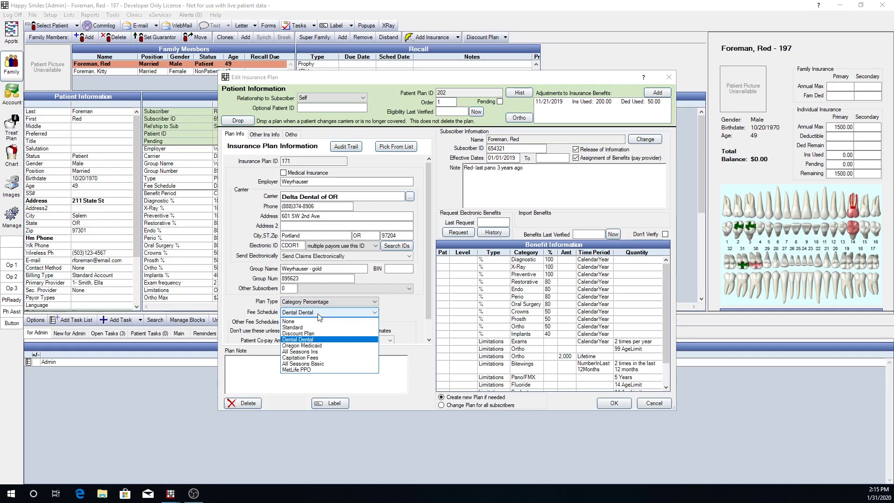
left_click(319, 315)
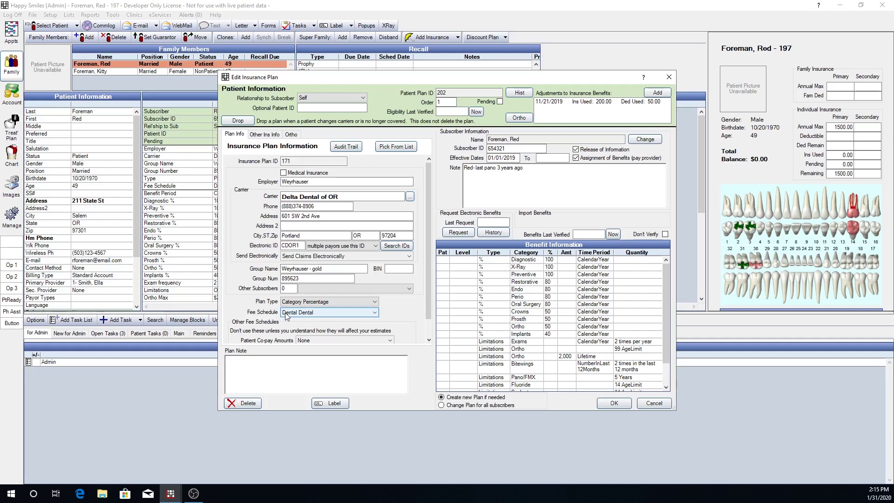
left_click(622, 405)
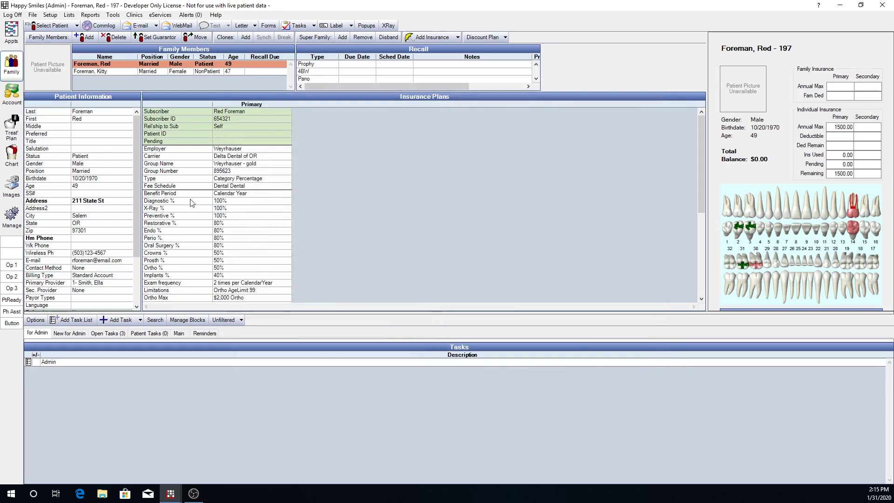
Update treatment plan fees to a 1463.00 total and review the D0150 and D2393 rows.
left_click(13, 132)
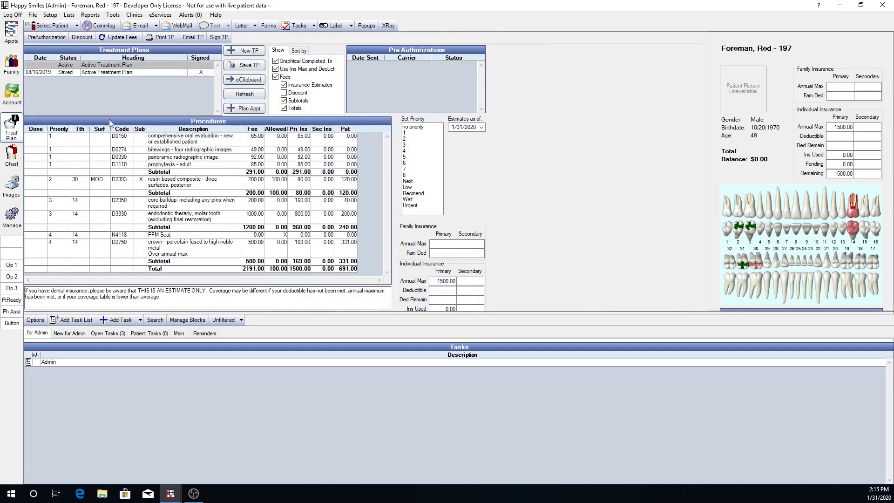
left_click(122, 37)
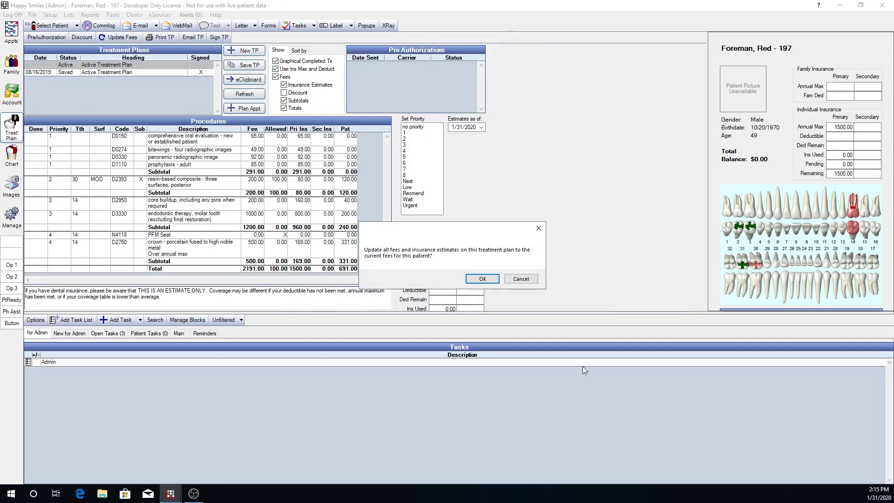
left_click(482, 278)
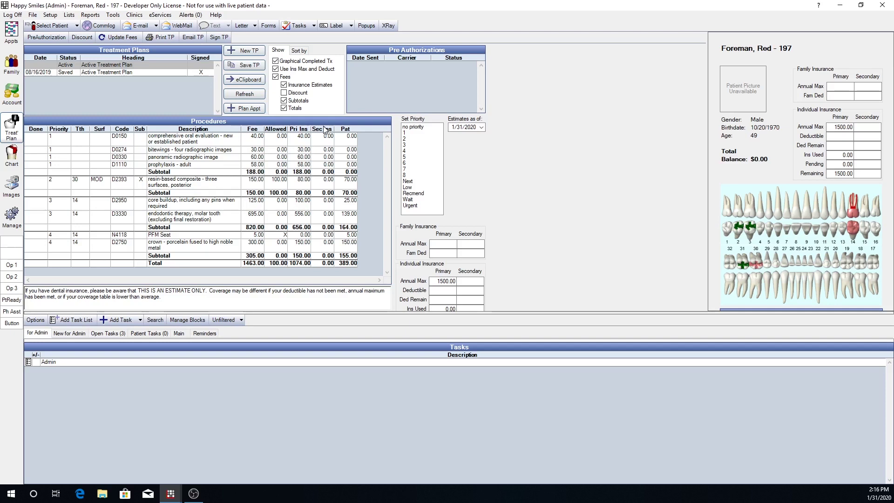
left_click(258, 140)
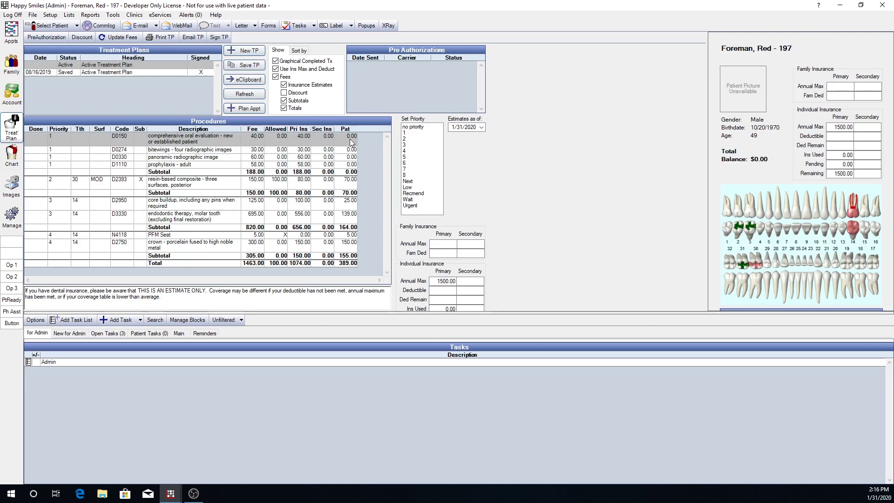
left_click(213, 187)
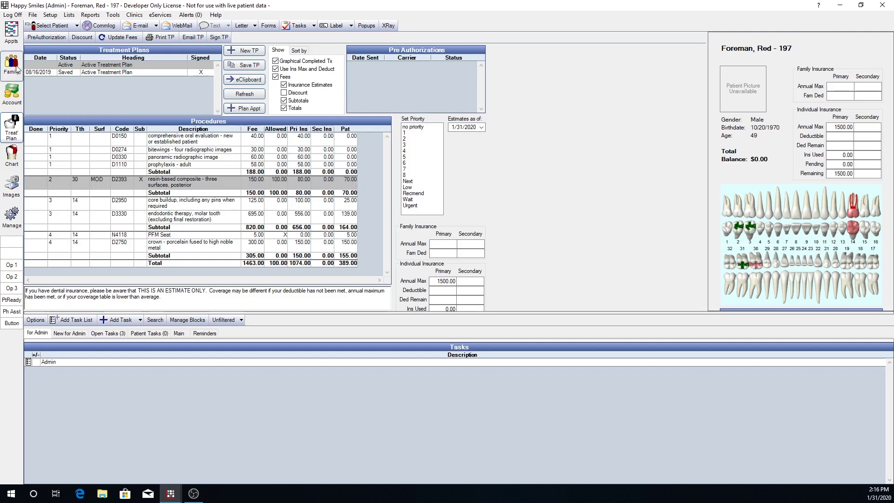
Switch to the other patient and open their Metlife PPO Fixed Benefit plan for editing.
left_click(77, 26)
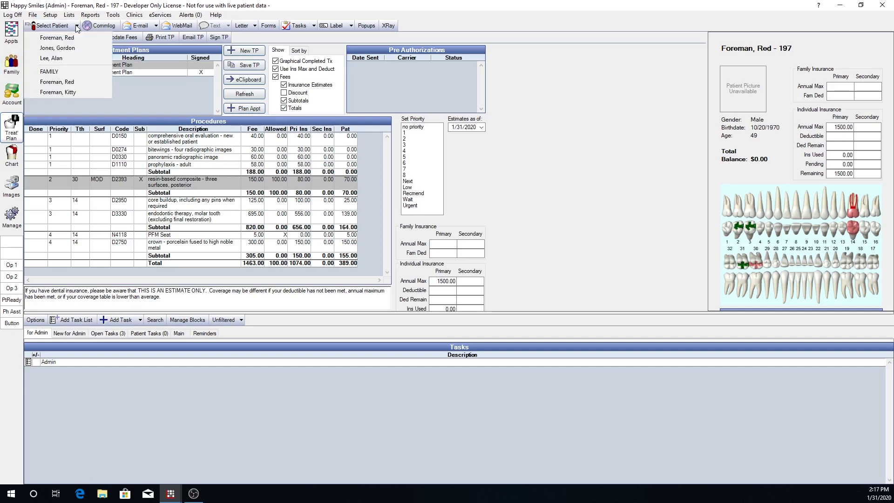
left_click(58, 48)
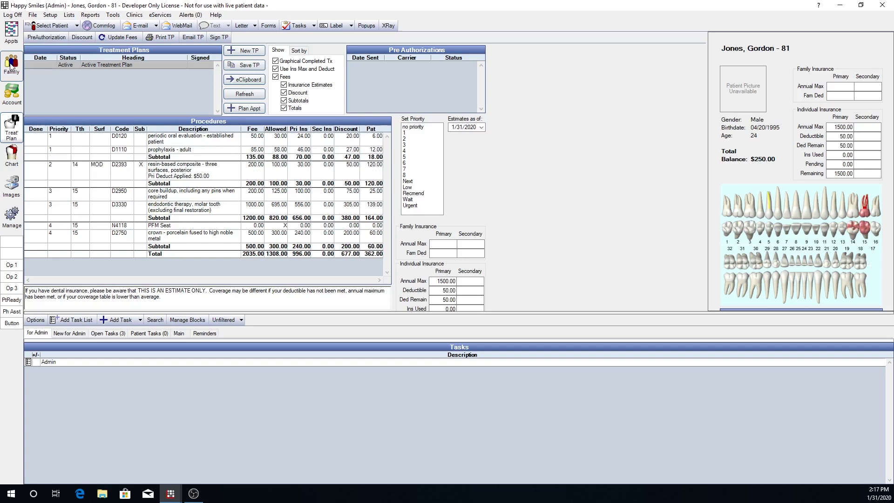
left_click(11, 65)
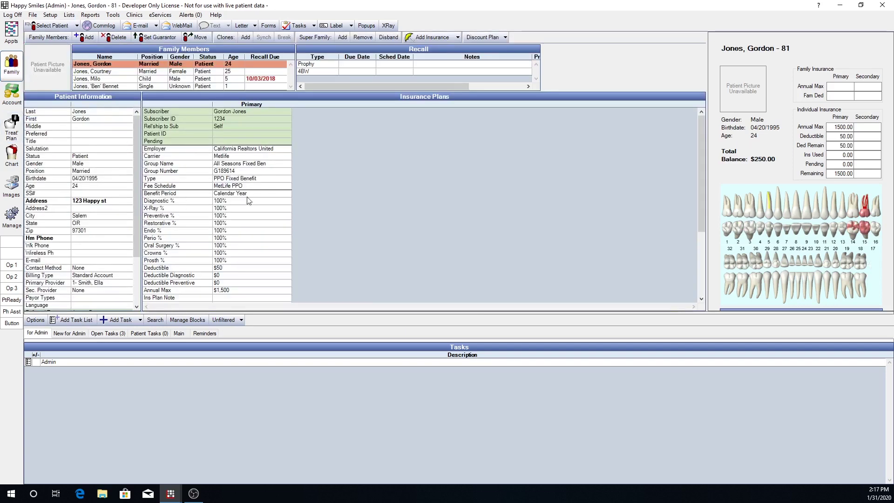
double_click(266, 180)
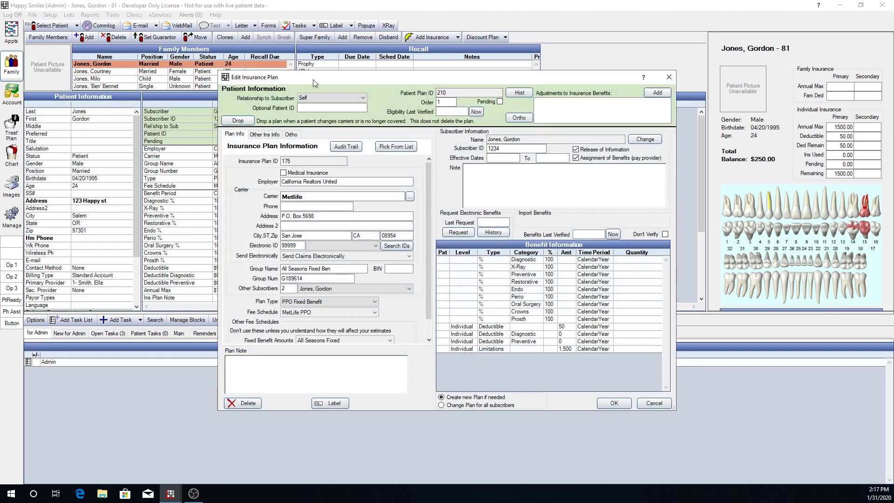
left_click_drag(315, 80, 247, 28)
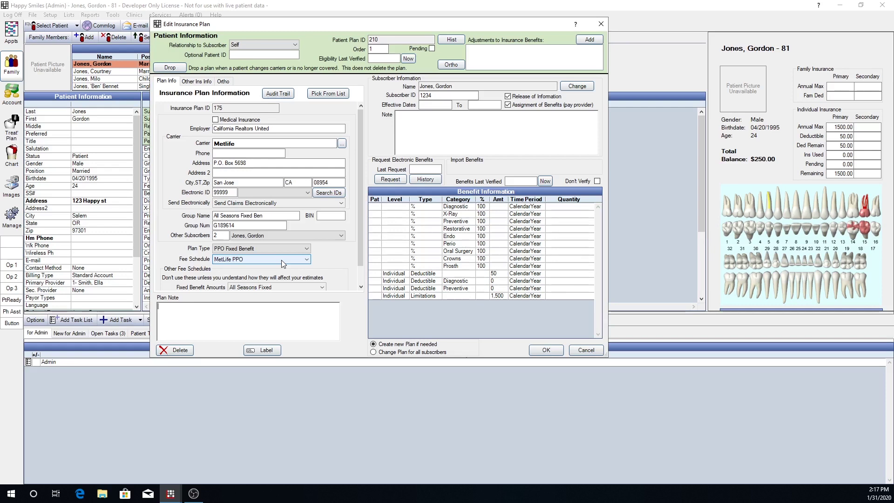
left_click(307, 248)
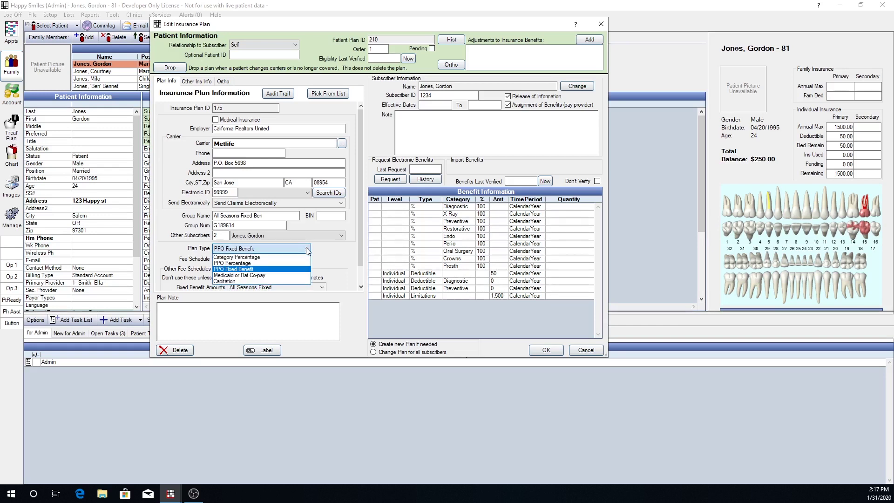
left_click(307, 250)
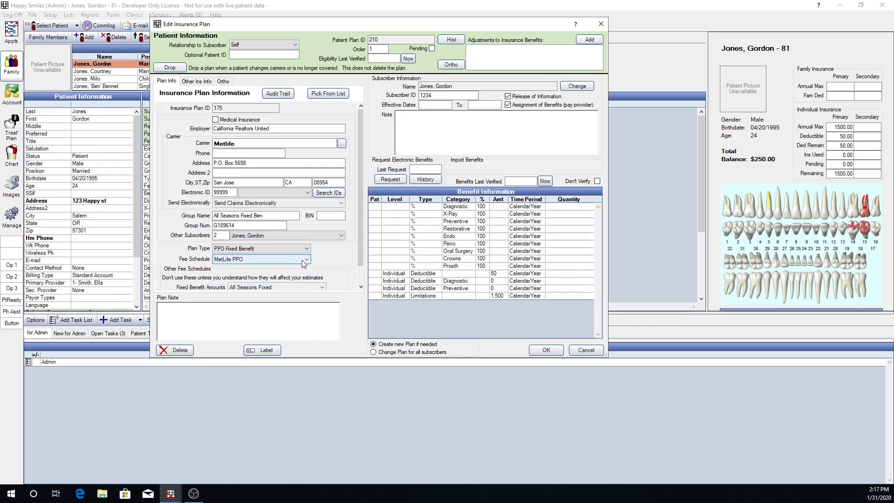
left_click(306, 259)
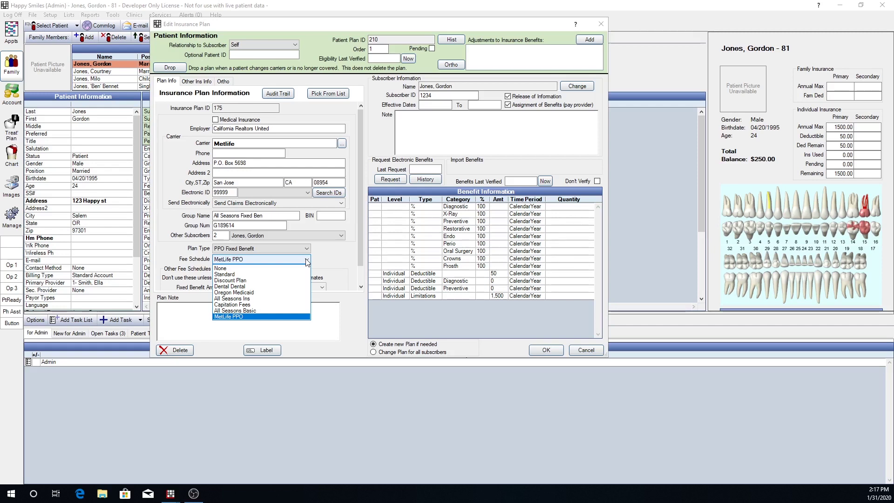
left_click(307, 261)
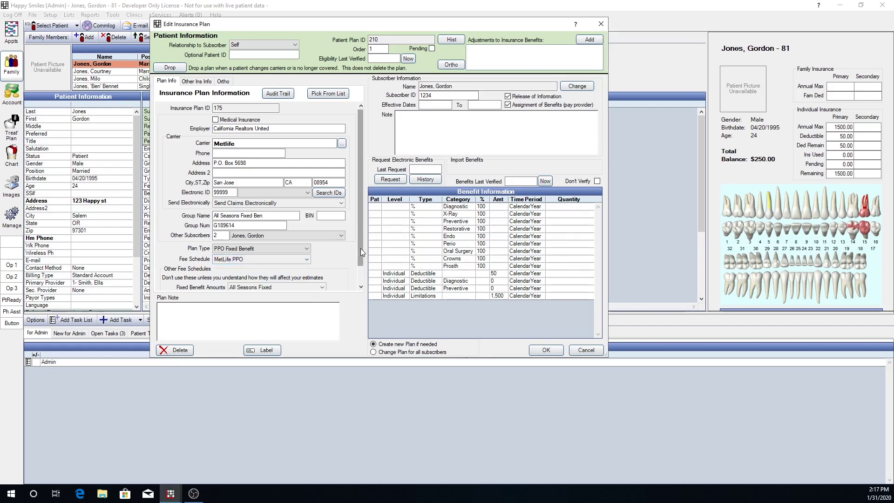
Keep All Seasons Fixed as the Fixed Benefit Amounts and save the Metlife plan.
left_click_drag(360, 248, 355, 272)
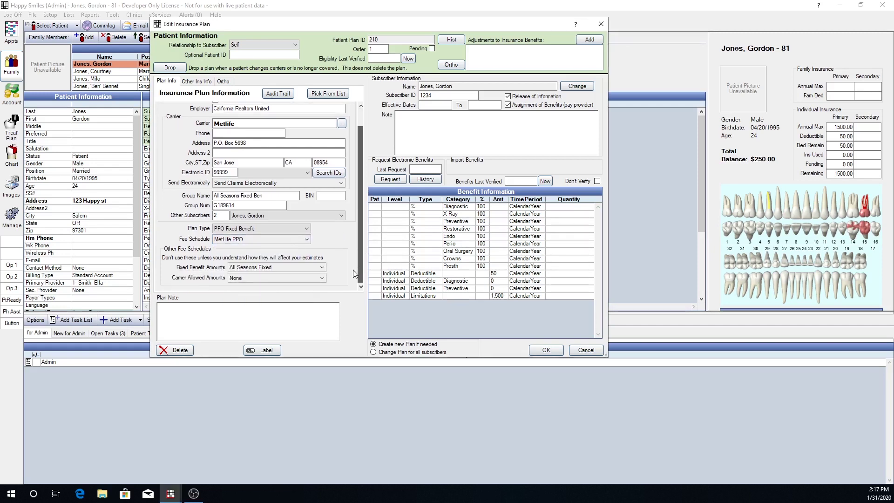
left_click(323, 269)
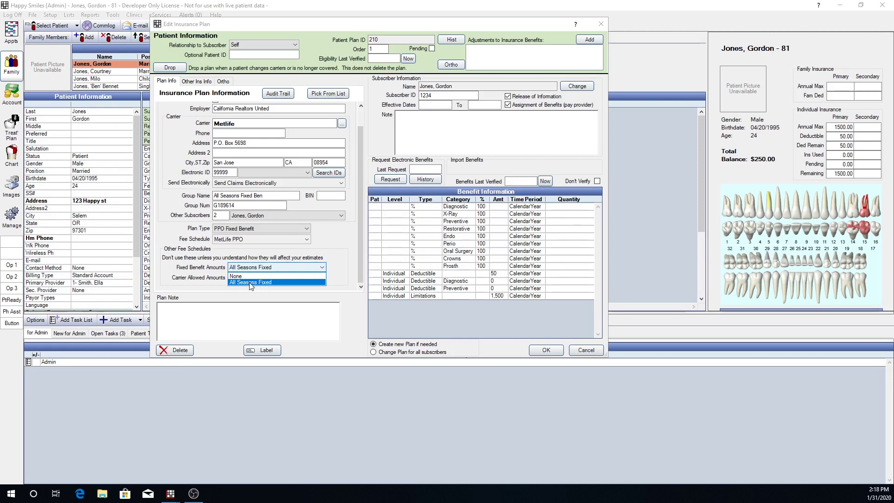
left_click(439, 234)
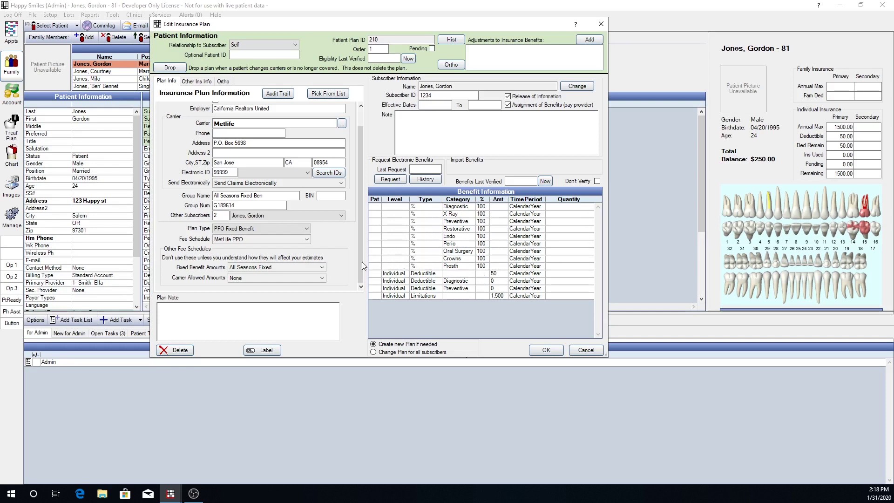
left_click(322, 269)
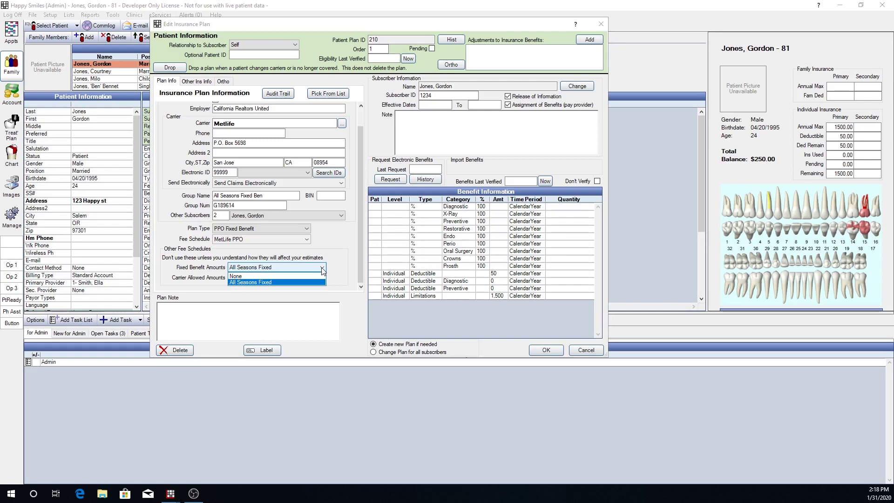
left_click(323, 270)
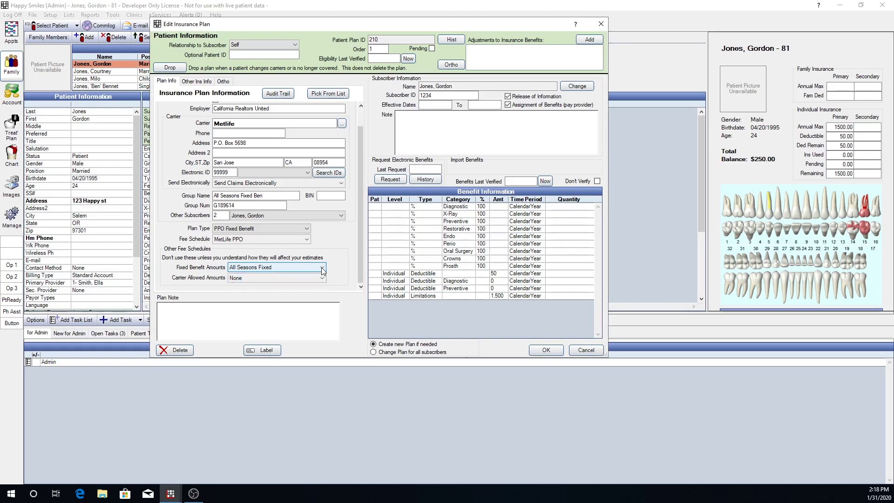
left_click(546, 352)
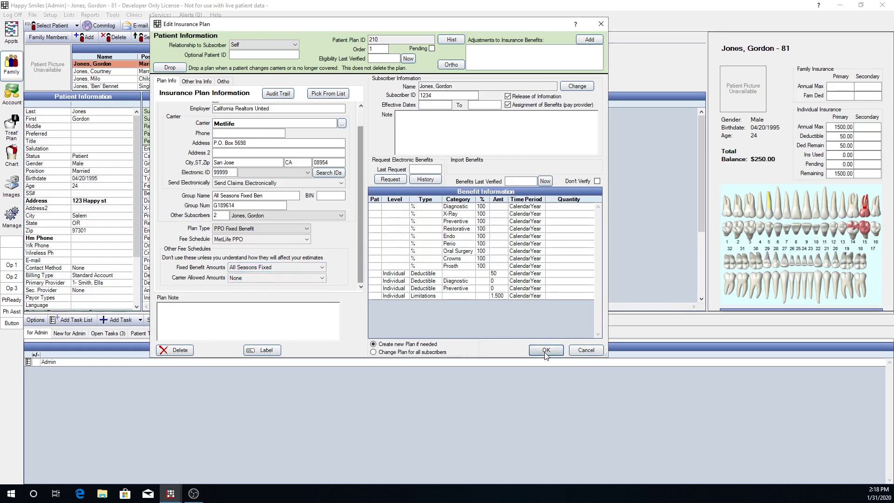
Update the treatment plan to current fees and estimates, then review procedures D0120 and D2393.
left_click(10, 134)
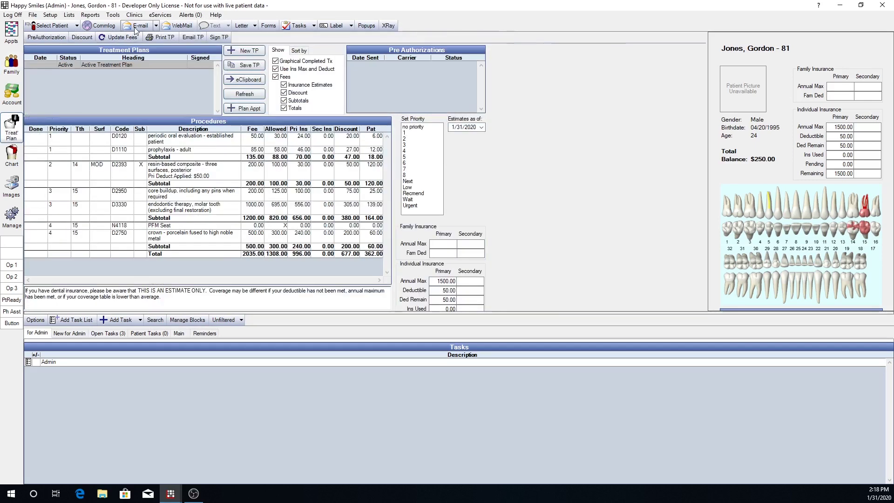
left_click(122, 38)
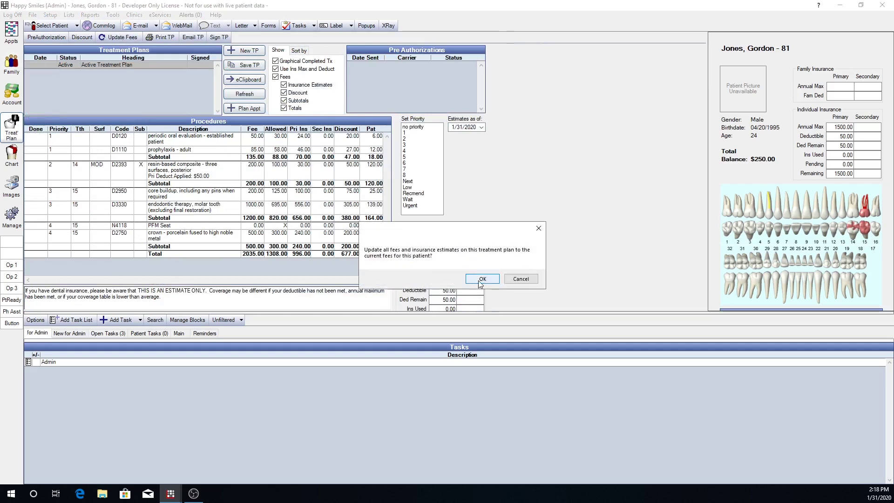
left_click(481, 279)
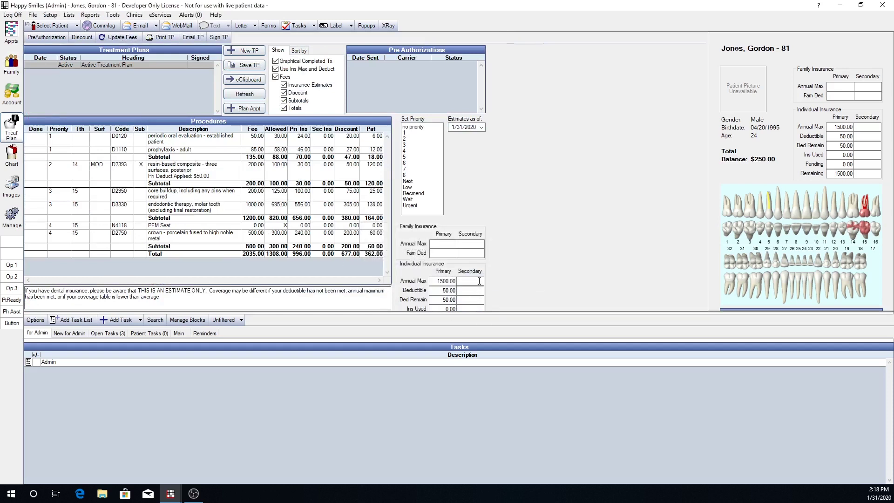
left_click(253, 142)
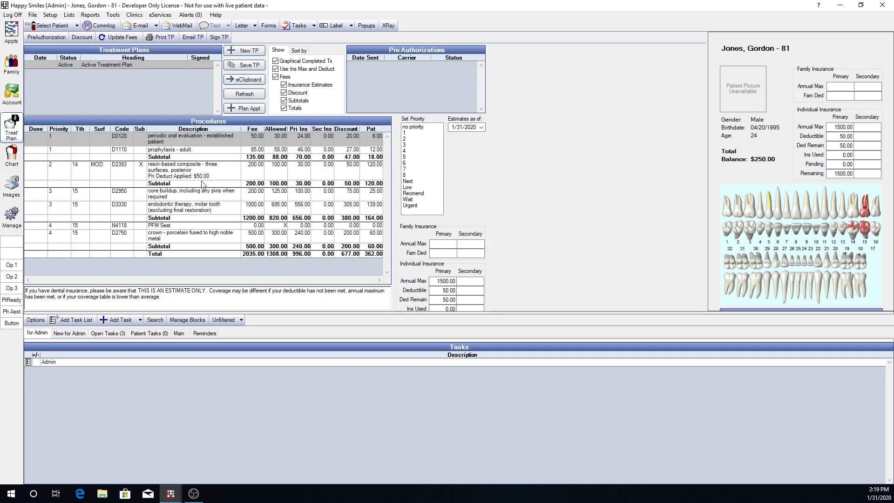
left_click(220, 174)
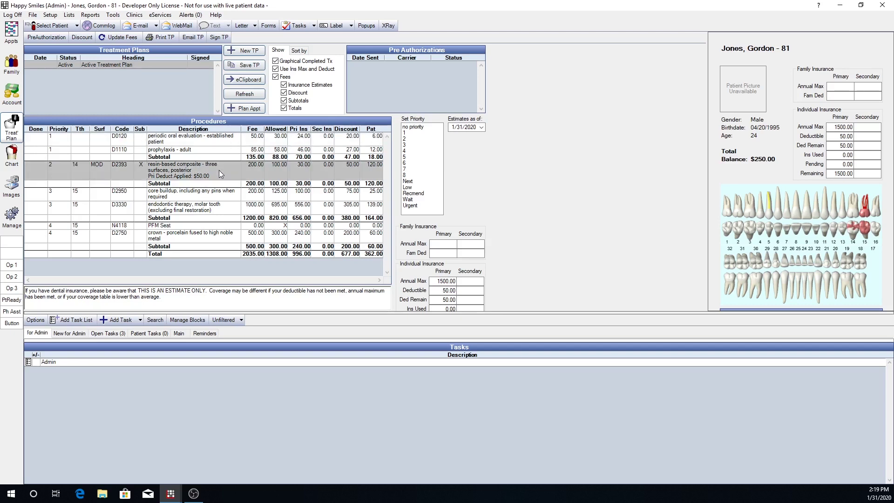